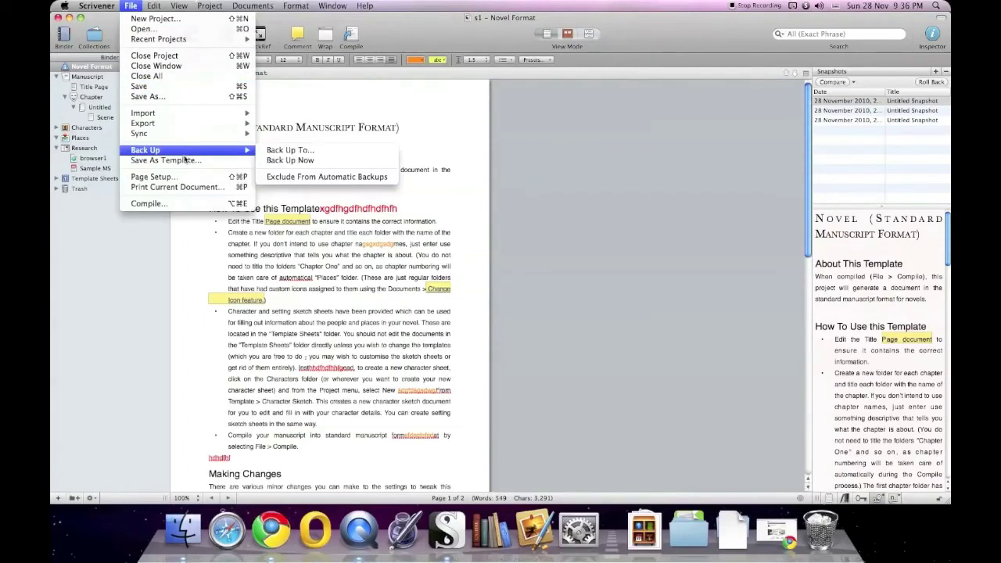
Step: Open Compile with the Novel (Standard Manuscript Format) preset and show the Compile For output formats
{"action": "left_click", "coordinate": [188, 205]}
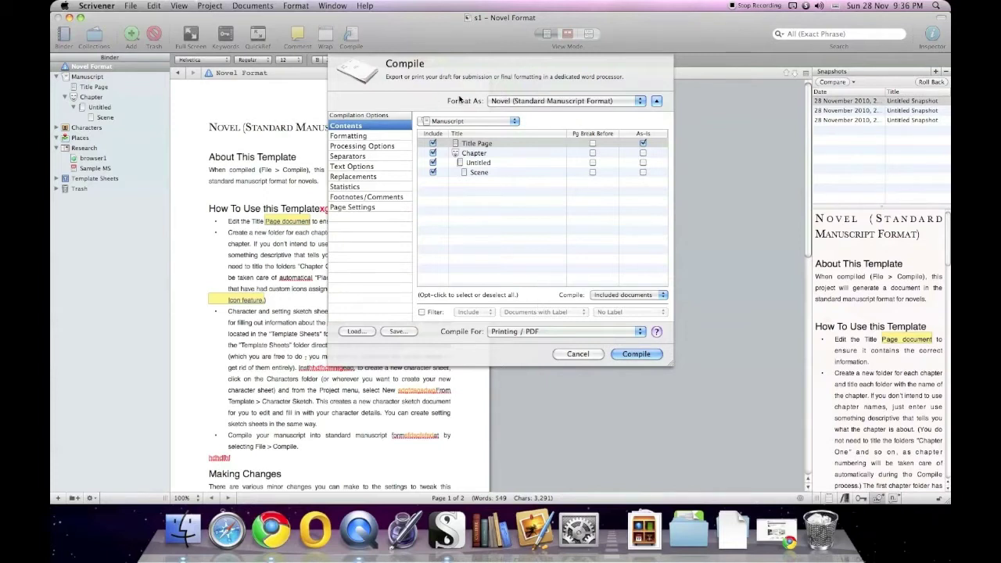
{"action": "left_click", "coordinate": [540, 102]}
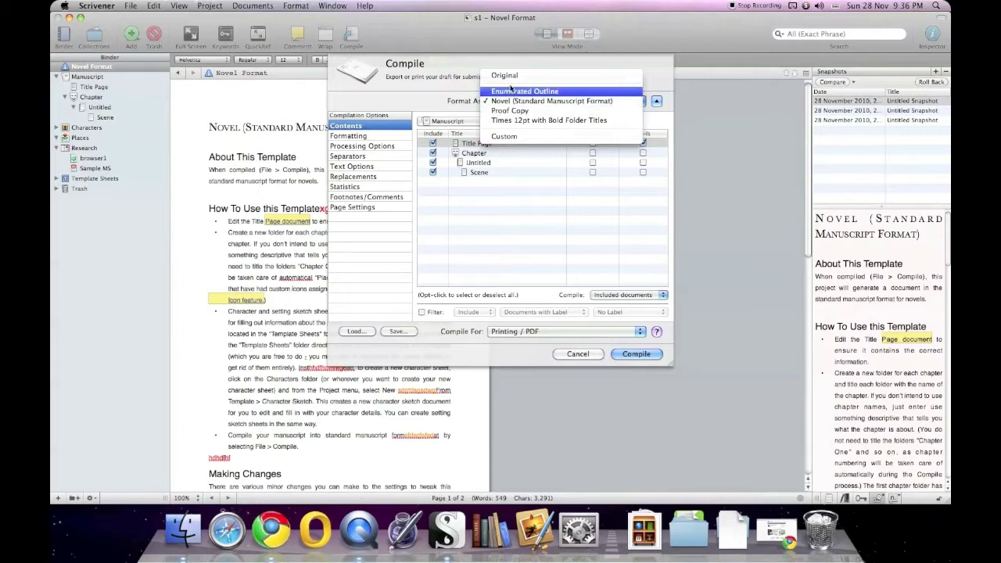
{"action": "left_click", "coordinate": [510, 100]}
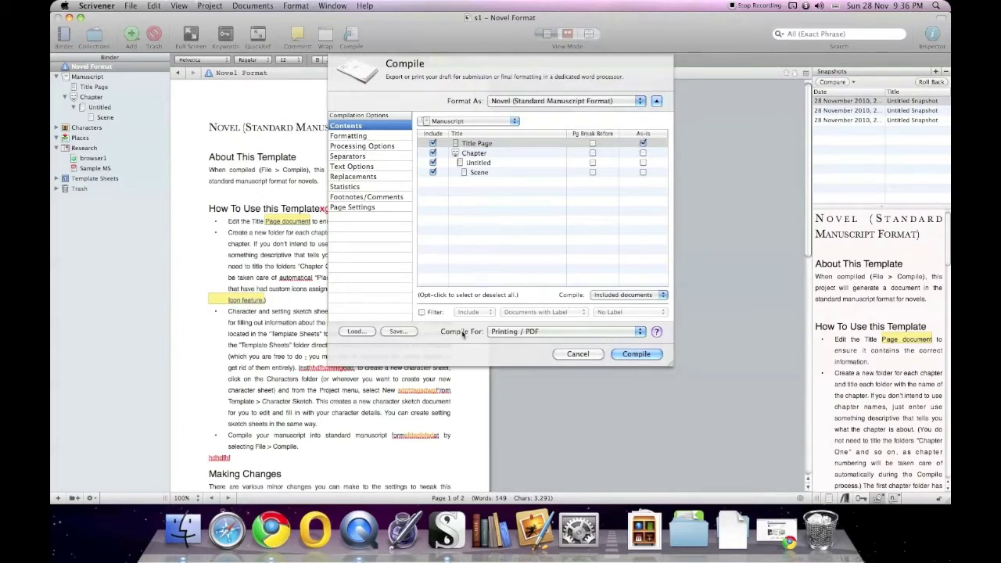
{"action": "left_click", "coordinate": [506, 335]}
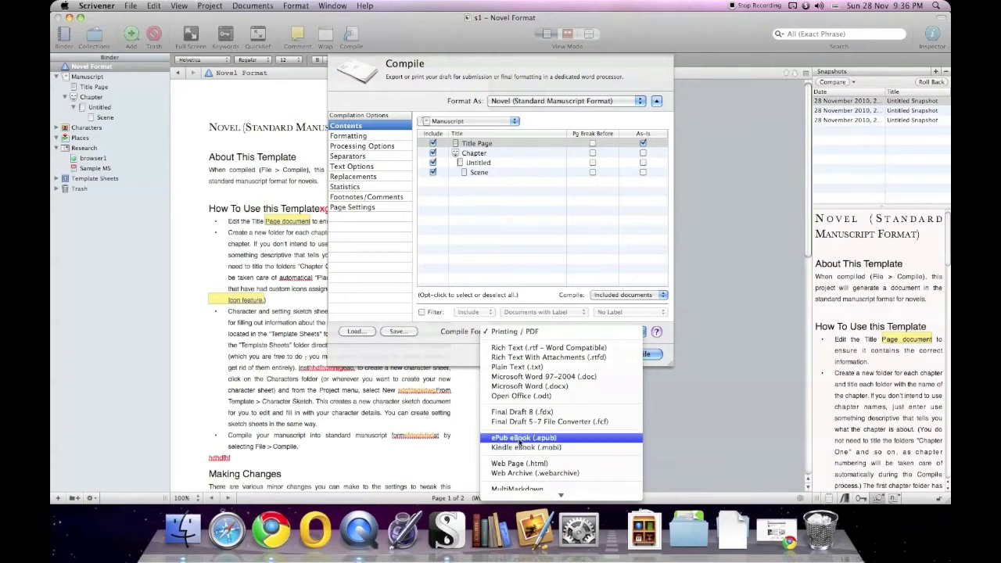
Step: Compile for ePub eBook (.epub) with No Cover Image, then show the E-Book Options
{"action": "left_click", "coordinate": [551, 440]}
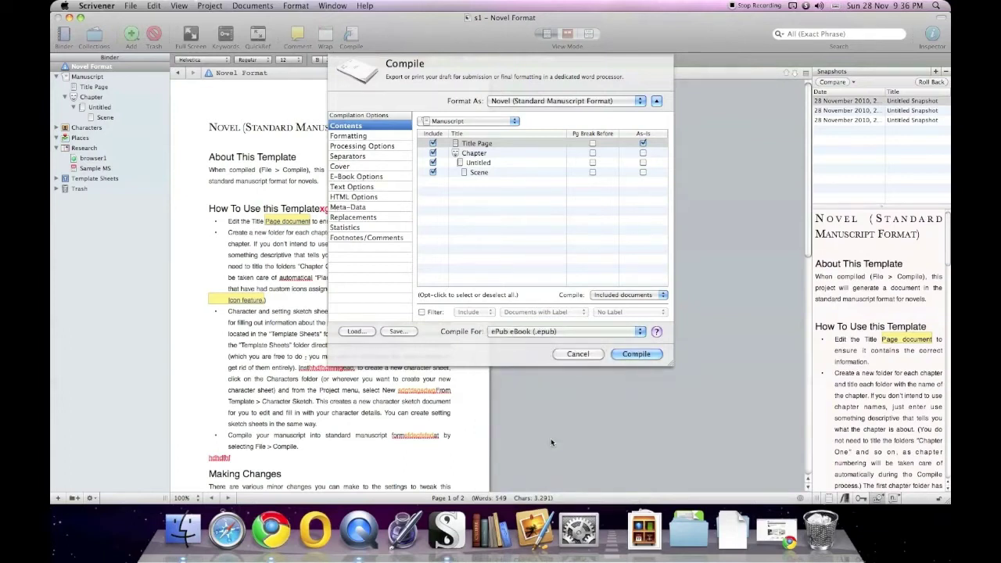
{"action": "left_click", "coordinate": [344, 168]}
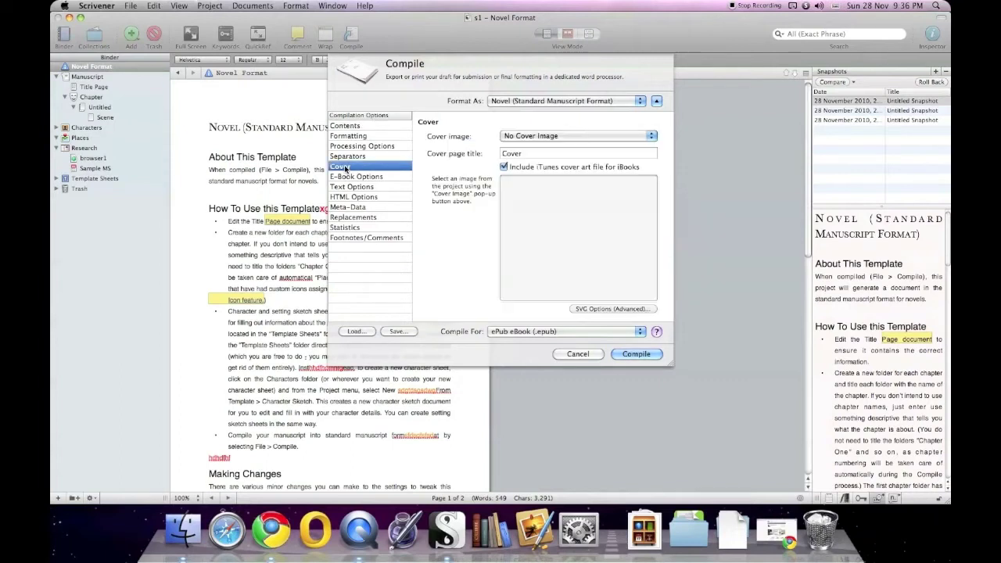
{"action": "left_click", "coordinate": [545, 139]}
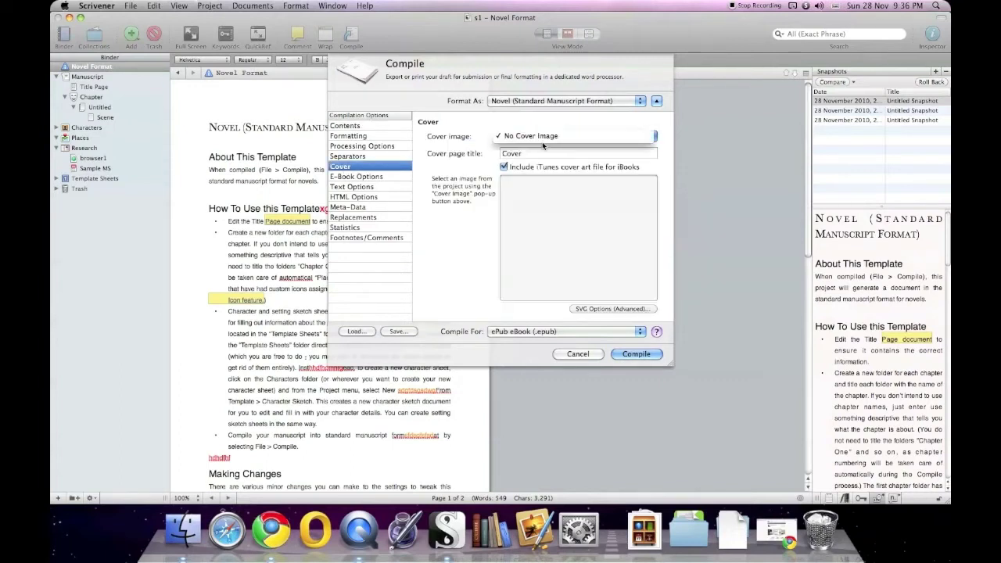
{"action": "left_click", "coordinate": [525, 203]}
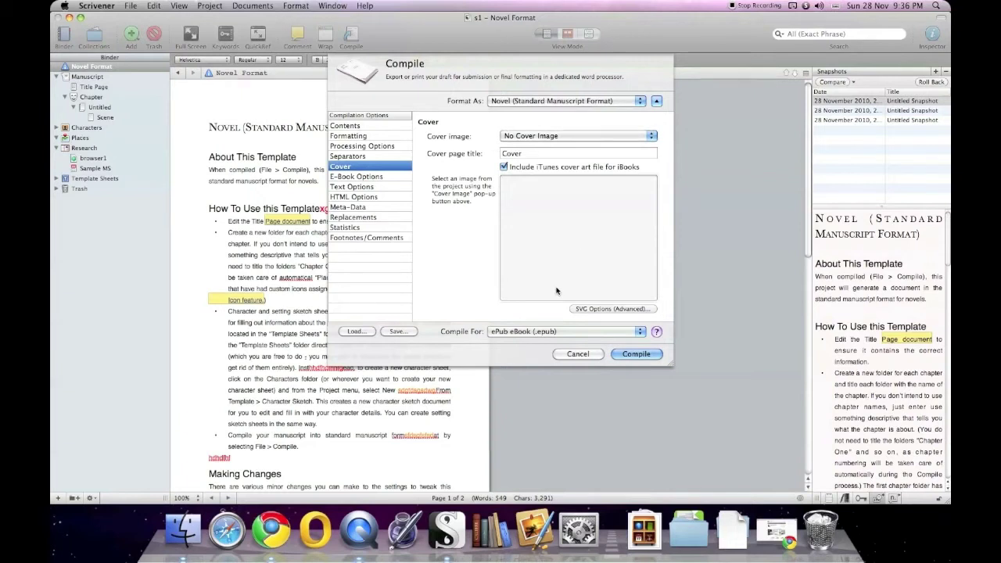
{"action": "left_click", "coordinate": [360, 177]}
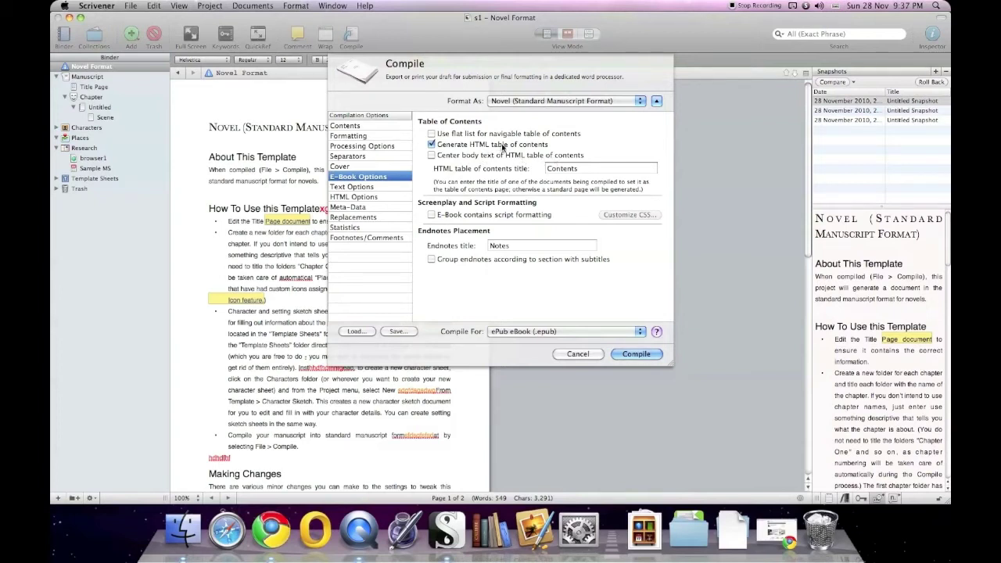
Step: Keep the HTML table of contents on, export ePub s1 to the Desktop, and minimise Scrivener
{"action": "left_click", "coordinate": [432, 145]}
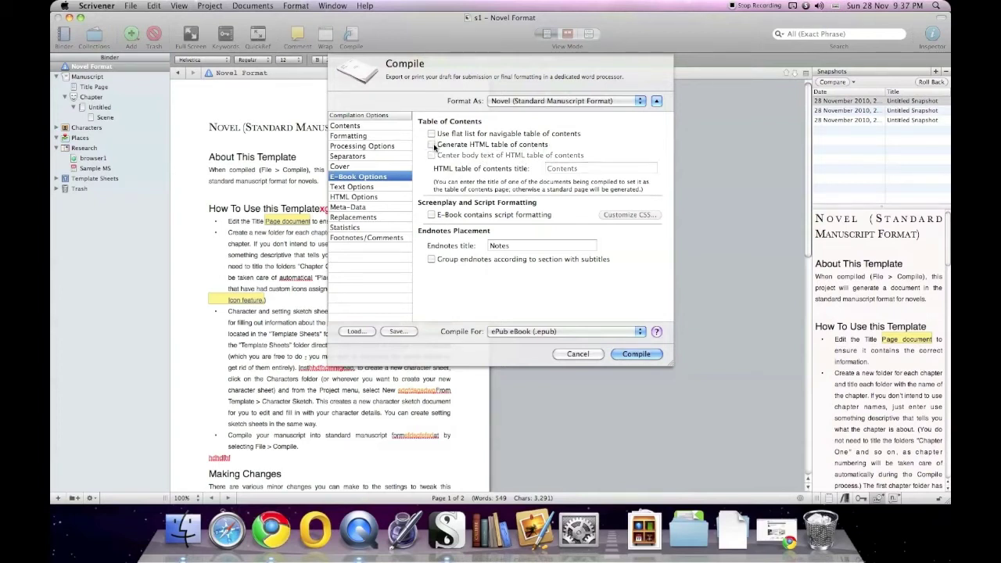
{"action": "left_click", "coordinate": [432, 145]}
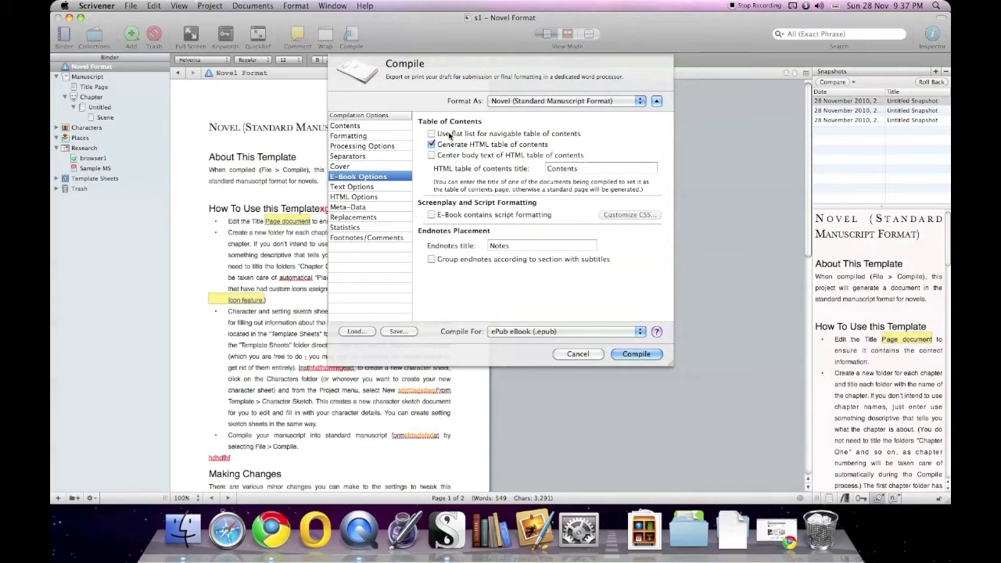
{"action": "left_click", "coordinate": [637, 355]}
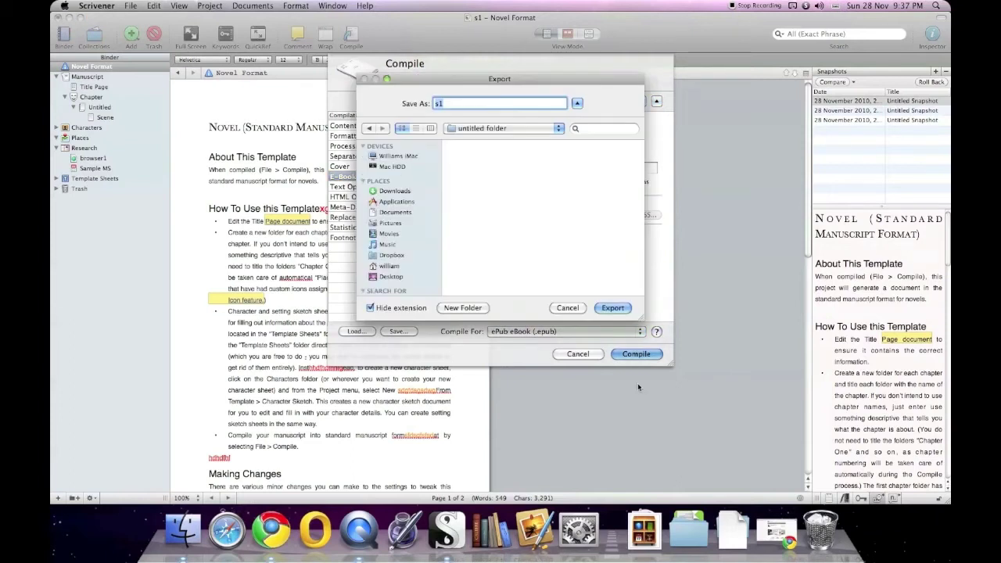
{"action": "left_click", "coordinate": [392, 278]}
{"action": "left_click", "coordinate": [612, 309]}
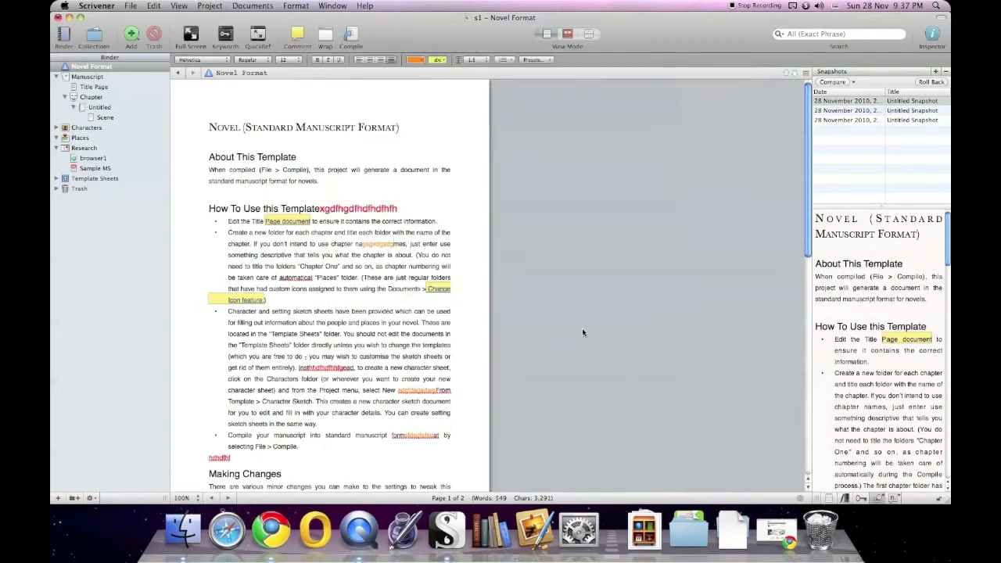
{"action": "left_click", "coordinate": [69, 18]}
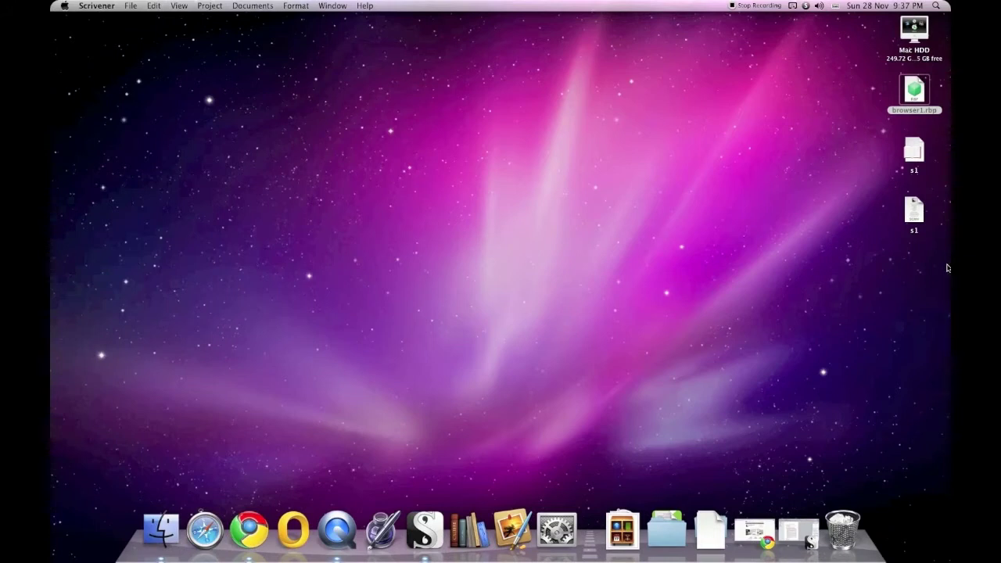
Step: View s1.epub's Contents and CHAPTER ONE pages in Reader Library, then quit Reader Library
{"action": "double_click", "coordinate": [915, 154]}
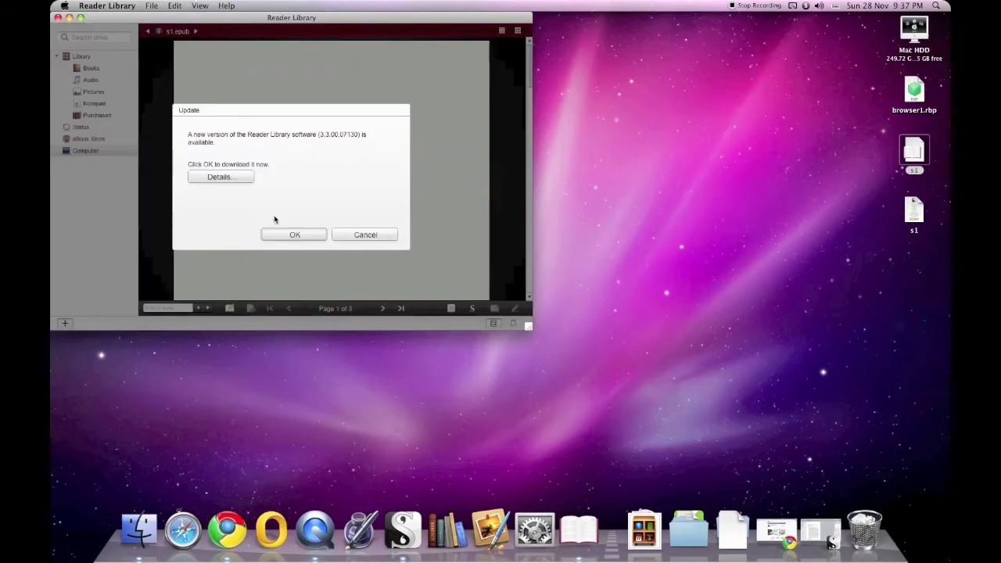
{"action": "left_click", "coordinate": [343, 241]}
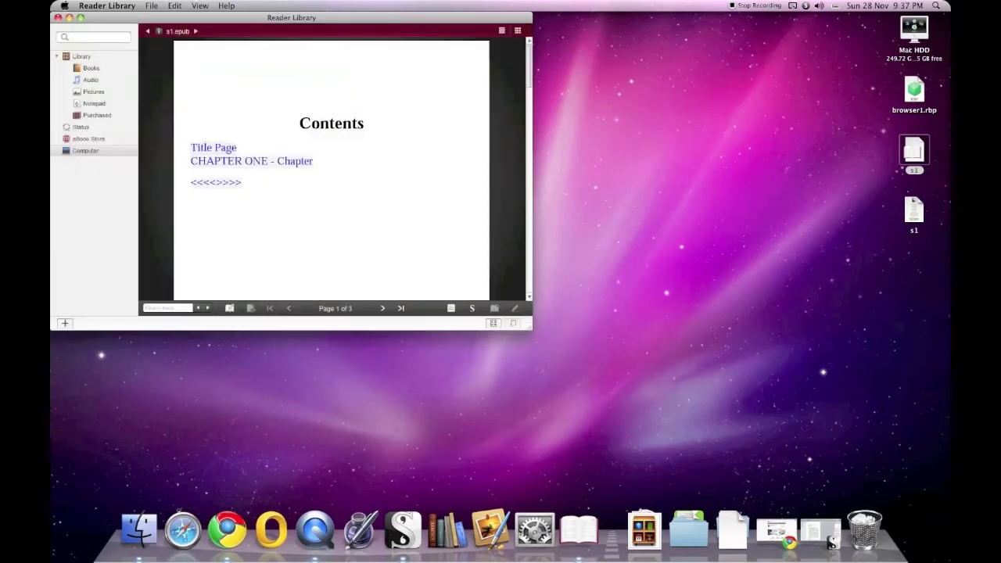
{"action": "left_click", "coordinate": [81, 18]}
{"action": "left_click", "coordinate": [441, 195]}
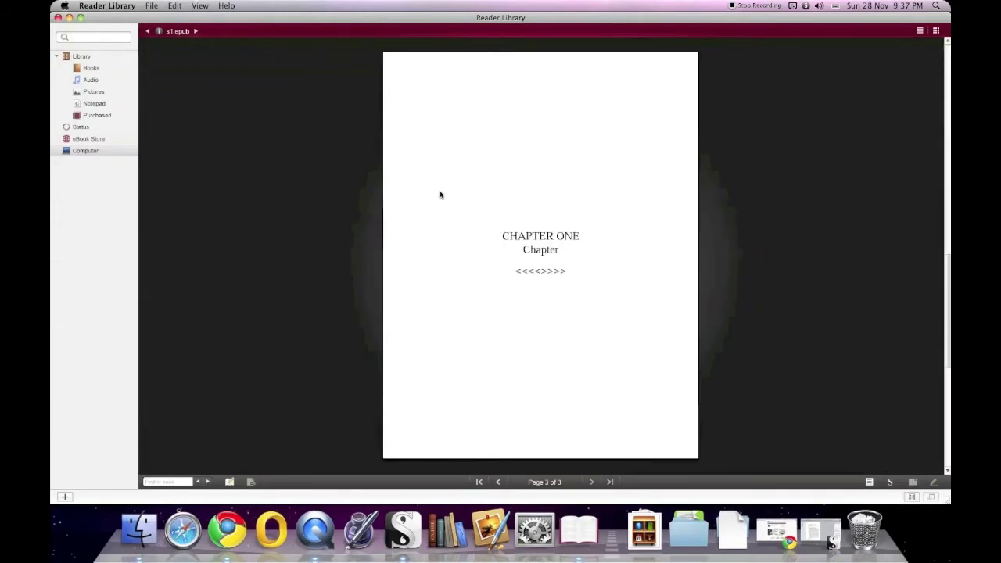
{"action": "scroll", "coordinate": [441, 195], "scroll_direction": "up", "scroll_amount": 4}
{"action": "scroll", "coordinate": [441, 195], "scroll_direction": "down", "scroll_amount": 4}
{"action": "left_click", "coordinate": [106, 5]}
{"action": "left_click", "coordinate": [121, 108]}
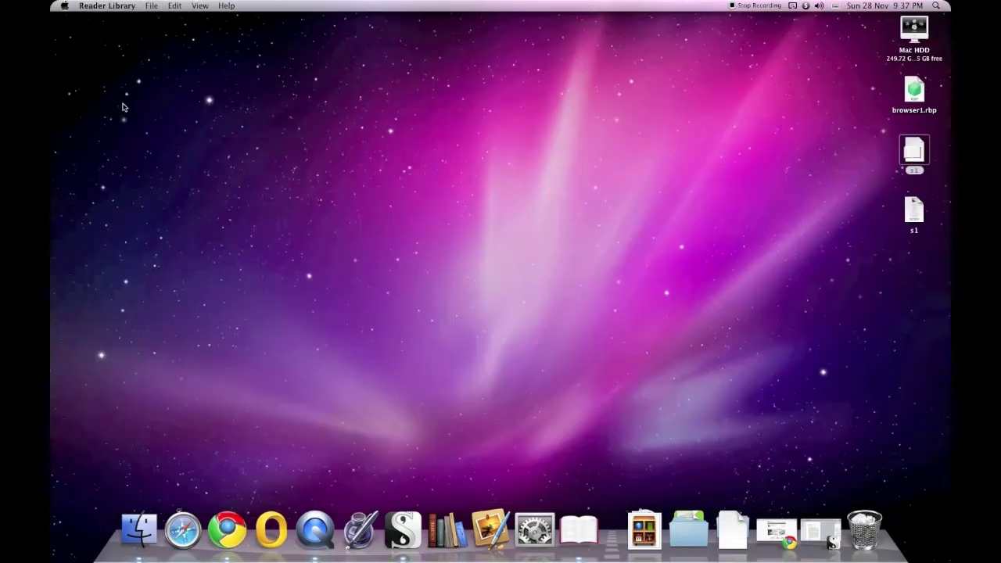
Step: Restore the s1 – Novel Format window from the Dock and show the File menu
{"action": "left_click", "coordinate": [801, 519]}
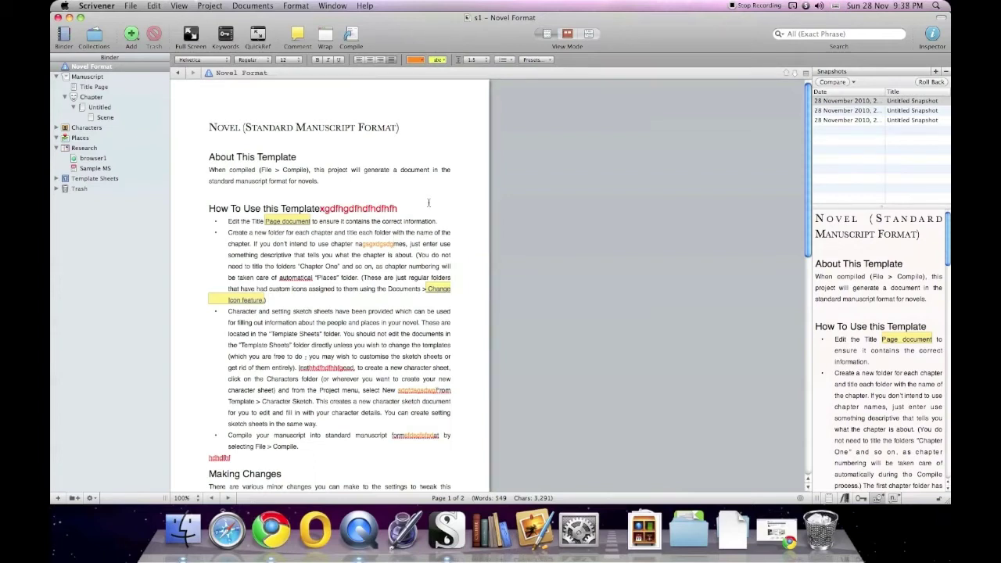
{"action": "left_click", "coordinate": [130, 6]}
{"action": "mouse_move", "coordinate": [235, 122]}
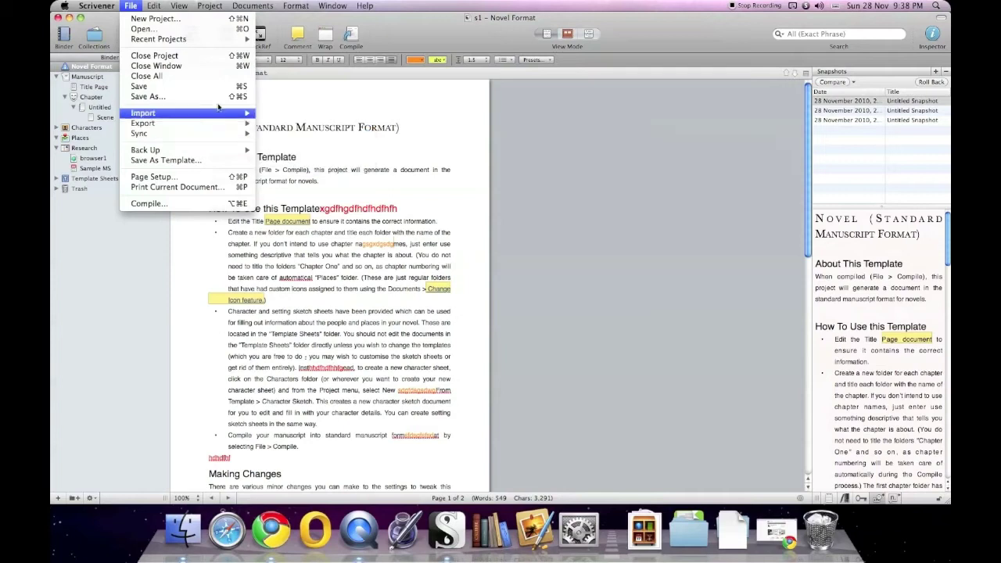
{"action": "left_click", "coordinate": [179, 208]}
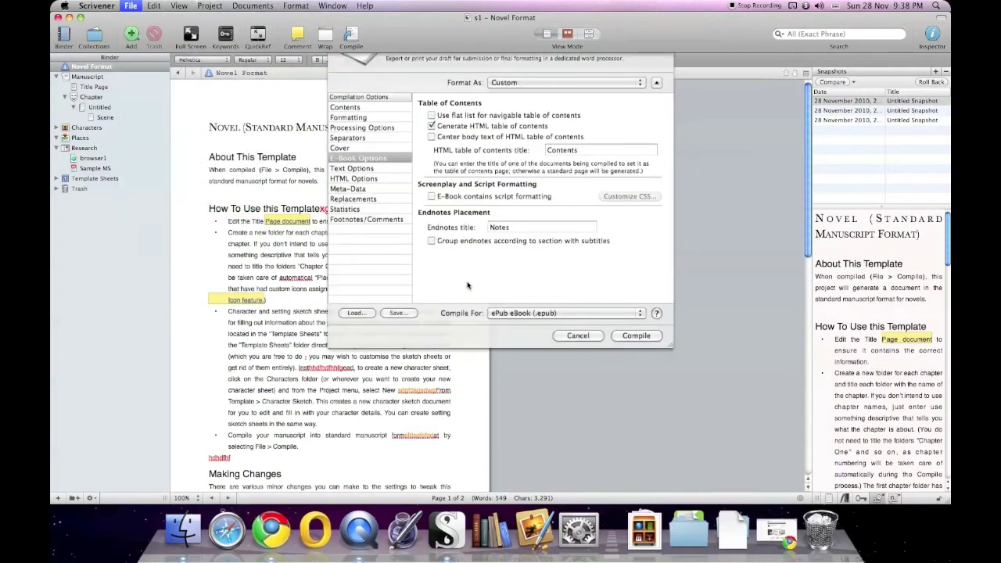
{"action": "left_click", "coordinate": [560, 332]}
{"action": "left_click", "coordinate": [560, 341]}
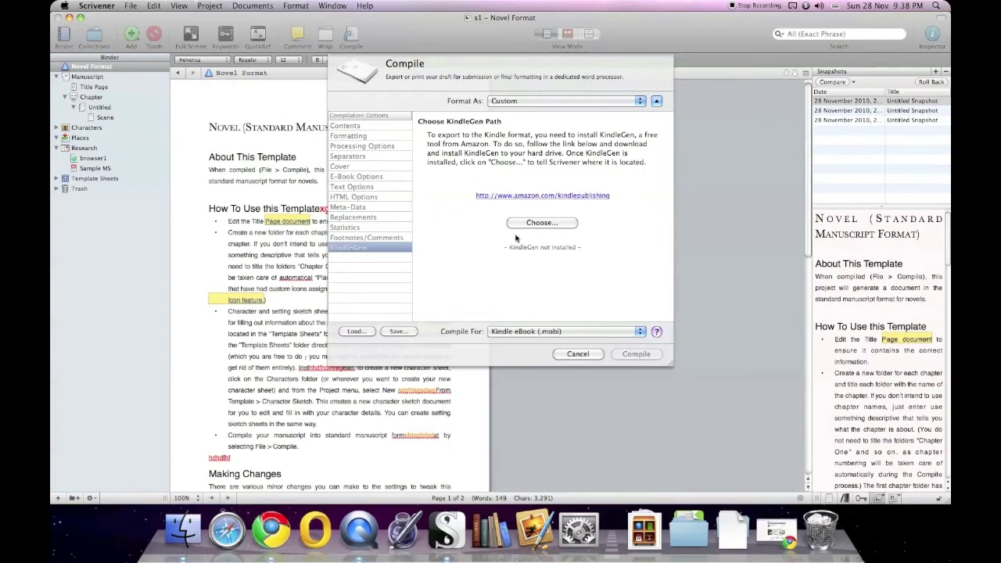
{"action": "left_click", "coordinate": [543, 331]}
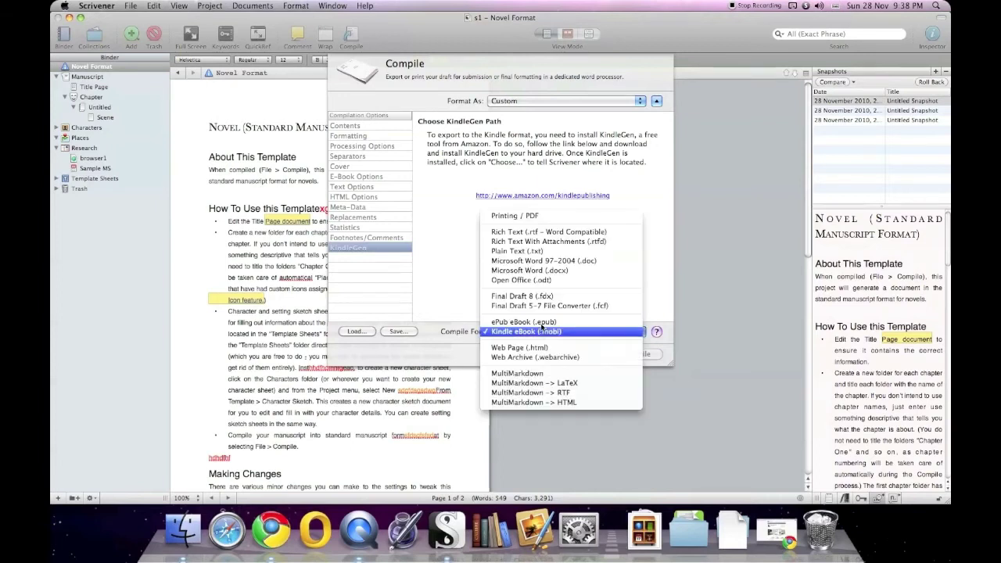
{"action": "left_click", "coordinate": [544, 320]}
{"action": "left_click", "coordinate": [571, 354]}
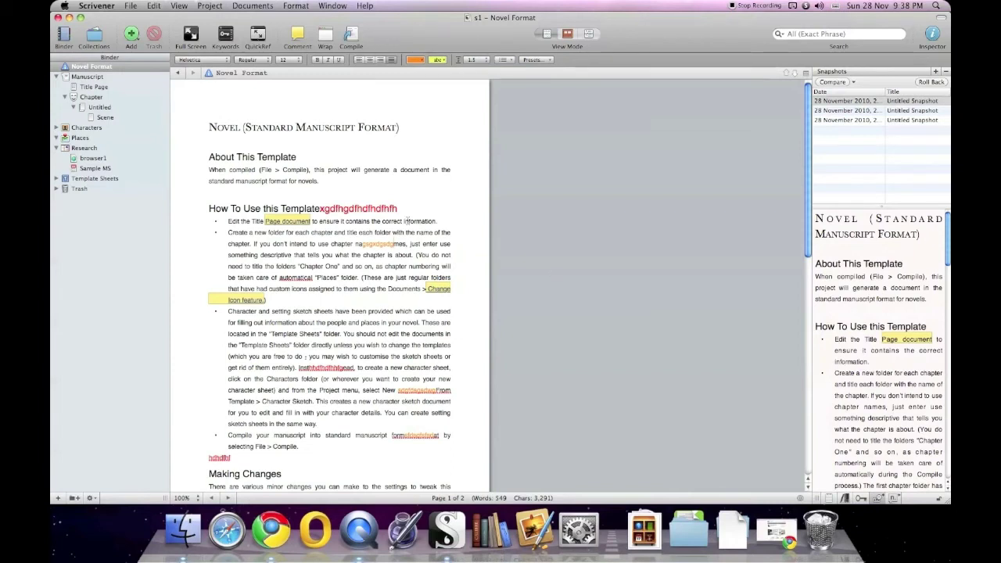
Step: Close the Novel Format (s1) QuickReference panel and restore the minimized Chrome window
{"action": "left_click", "coordinate": [260, 36]}
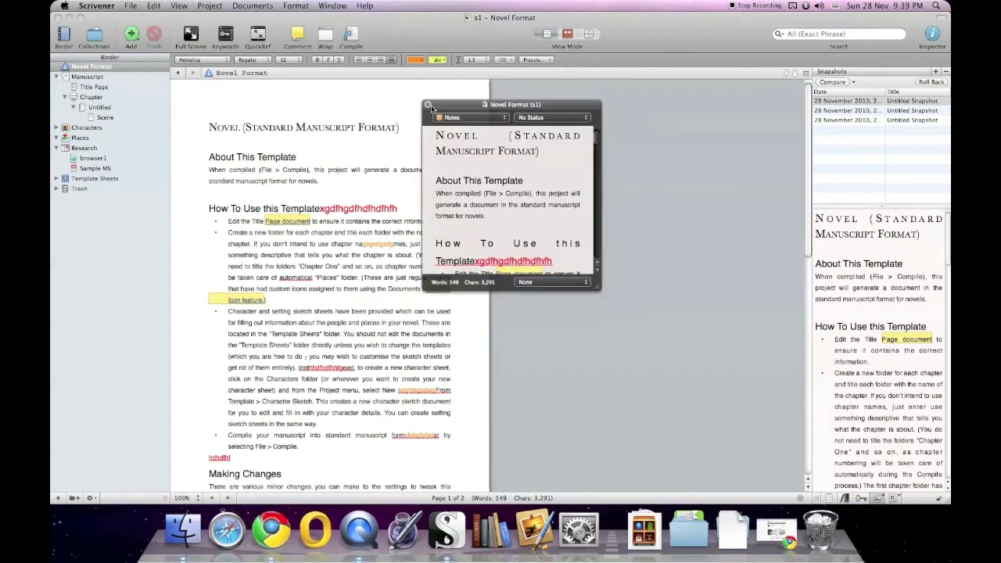
{"action": "left_click", "coordinate": [428, 104]}
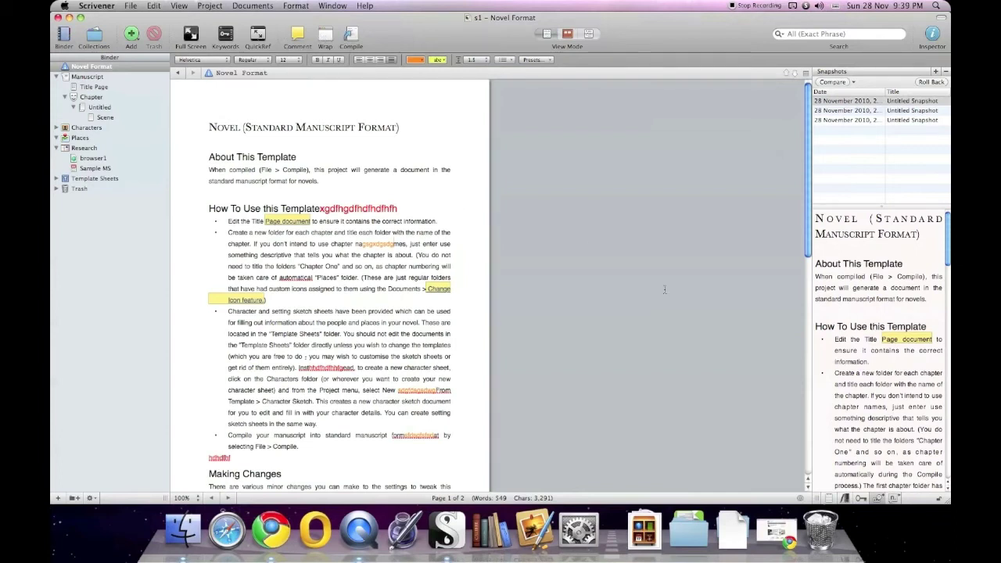
{"action": "left_click", "coordinate": [779, 529]}
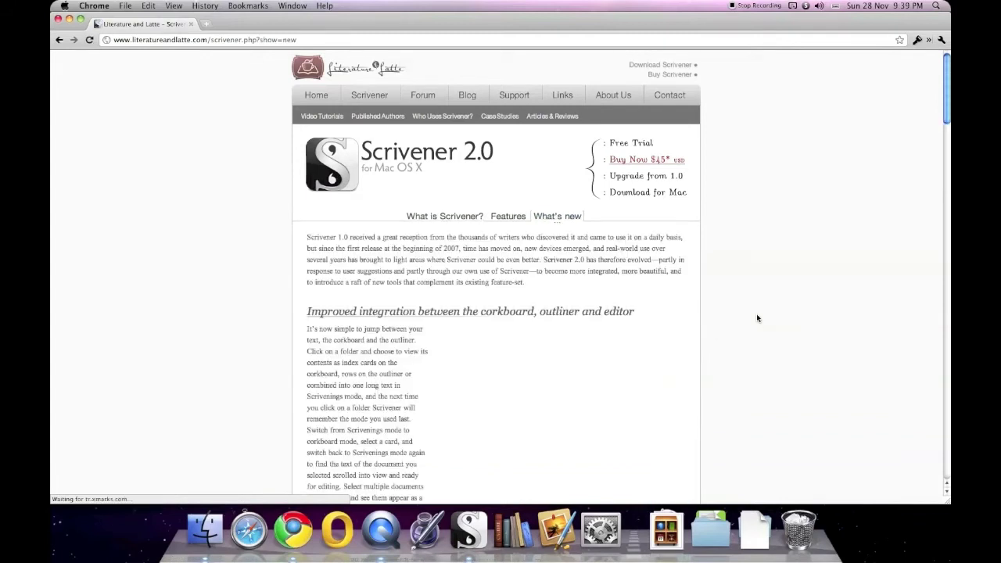
Step: Scroll the Scrivener 2.0 page and open its Video Tutorials page
{"action": "scroll", "coordinate": [758, 318], "scroll_direction": "down", "scroll_amount": 10}
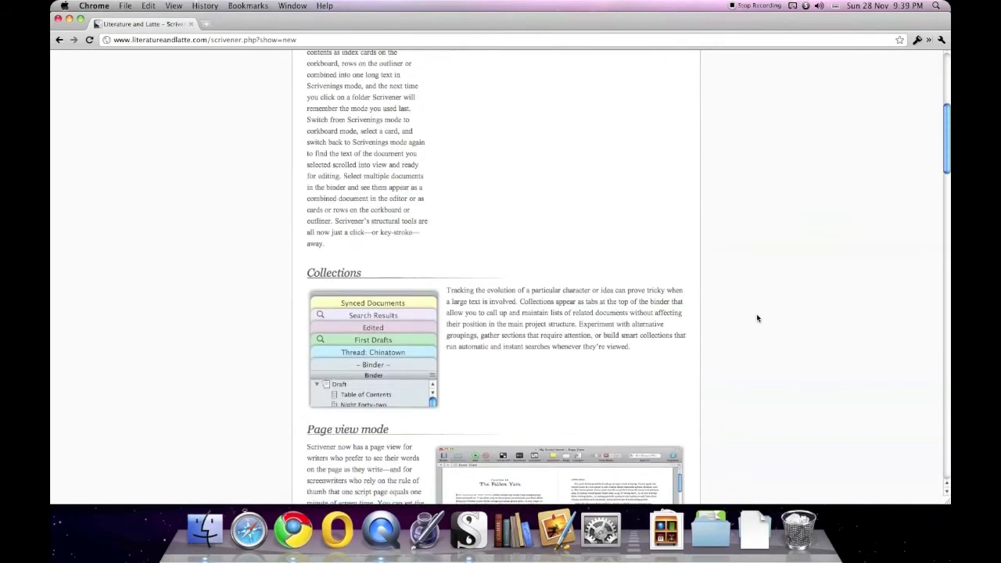
{"action": "scroll", "coordinate": [758, 318], "scroll_direction": "down", "scroll_amount": 14}
{"action": "scroll", "coordinate": [757, 318], "scroll_direction": "down", "scroll_amount": 15}
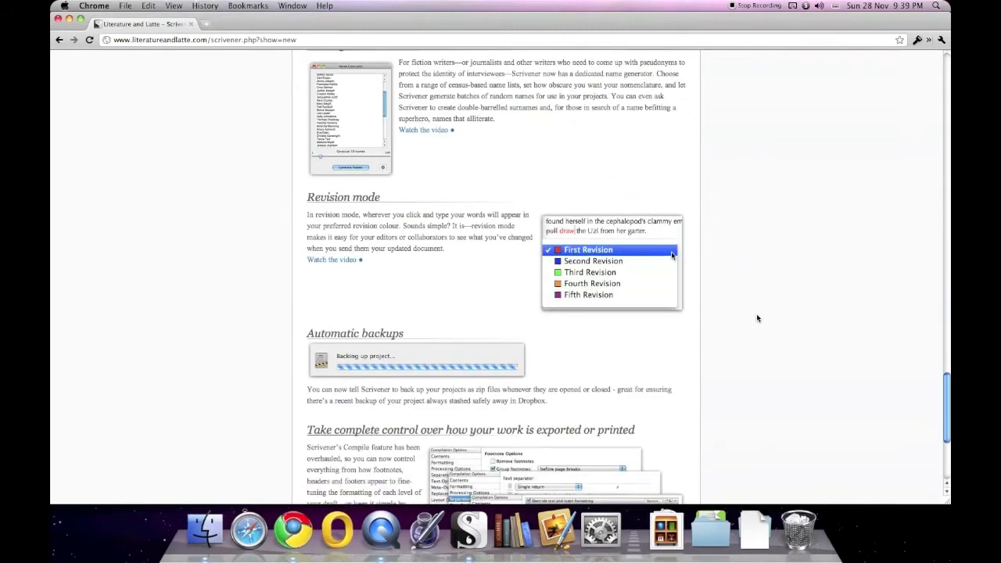
{"action": "scroll", "coordinate": [758, 318], "scroll_direction": "down", "scroll_amount": 5}
{"action": "scroll", "coordinate": [757, 319], "scroll_direction": "up", "scroll_amount": 20}
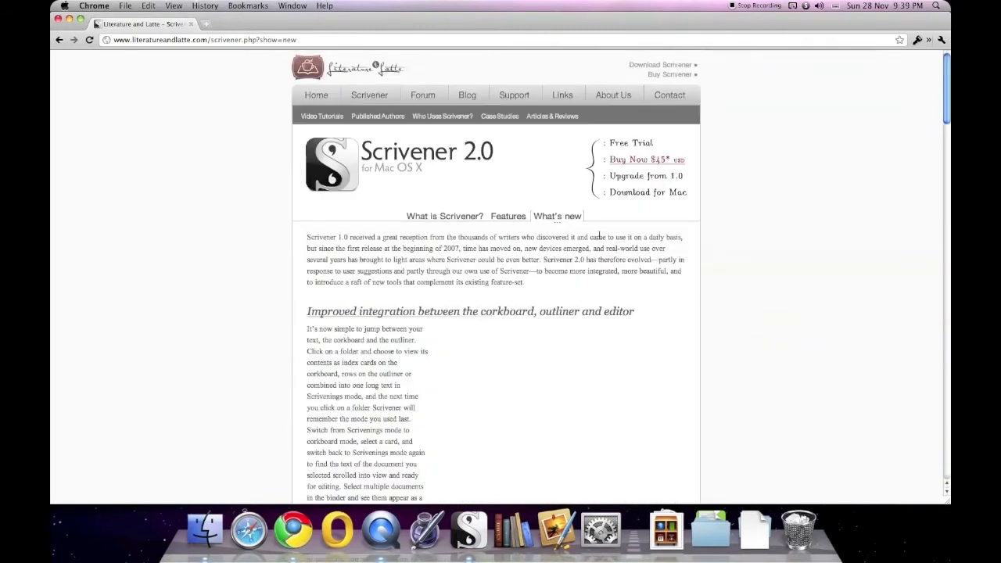
{"action": "left_click", "coordinate": [322, 116]}
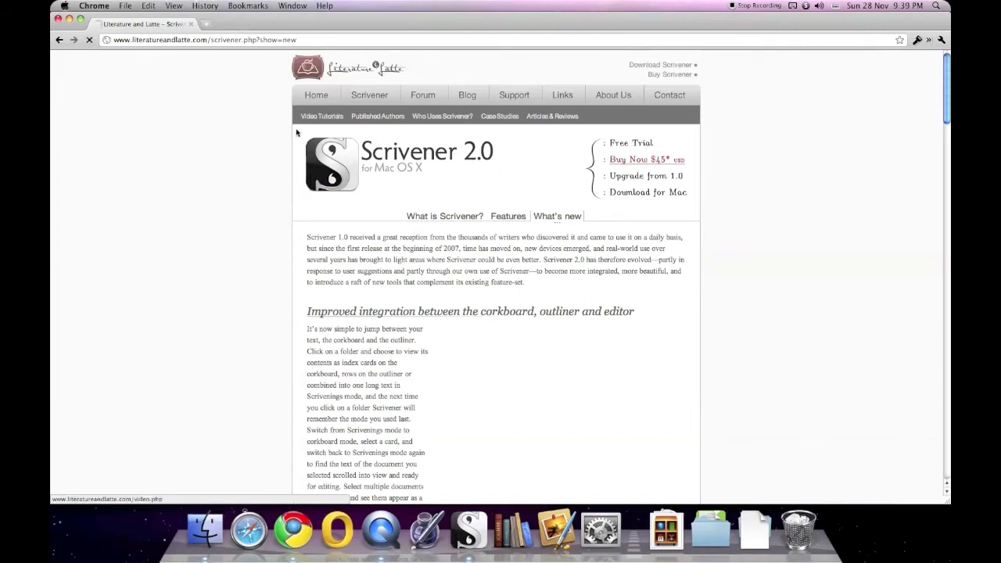
Step: Browse the Scrivener Tutorial Videos list, then switch back to the Scrivener project
{"action": "scroll", "coordinate": [258, 181], "scroll_direction": "down", "scroll_amount": 3}
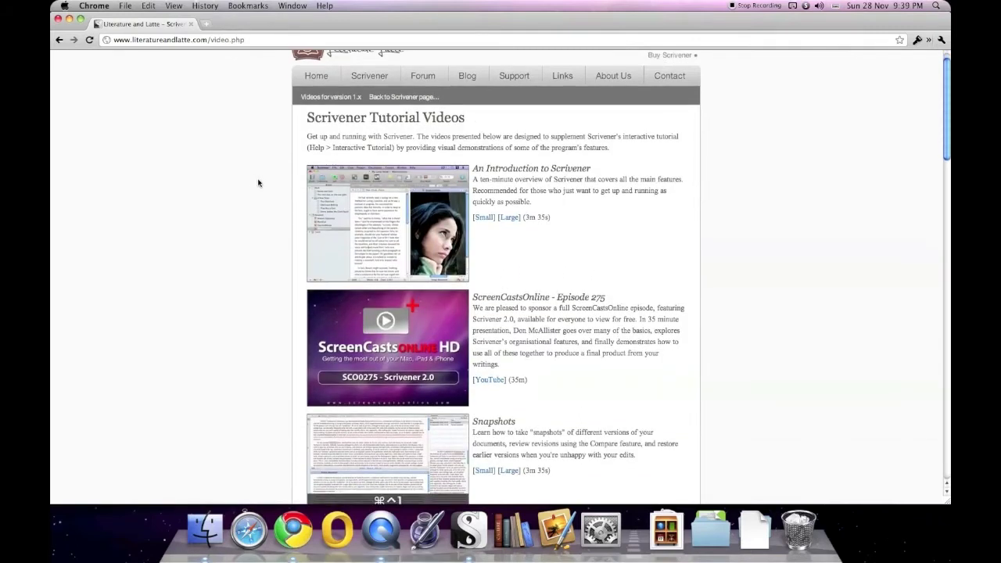
{"action": "scroll", "coordinate": [550, 179], "scroll_direction": "down", "scroll_amount": 3}
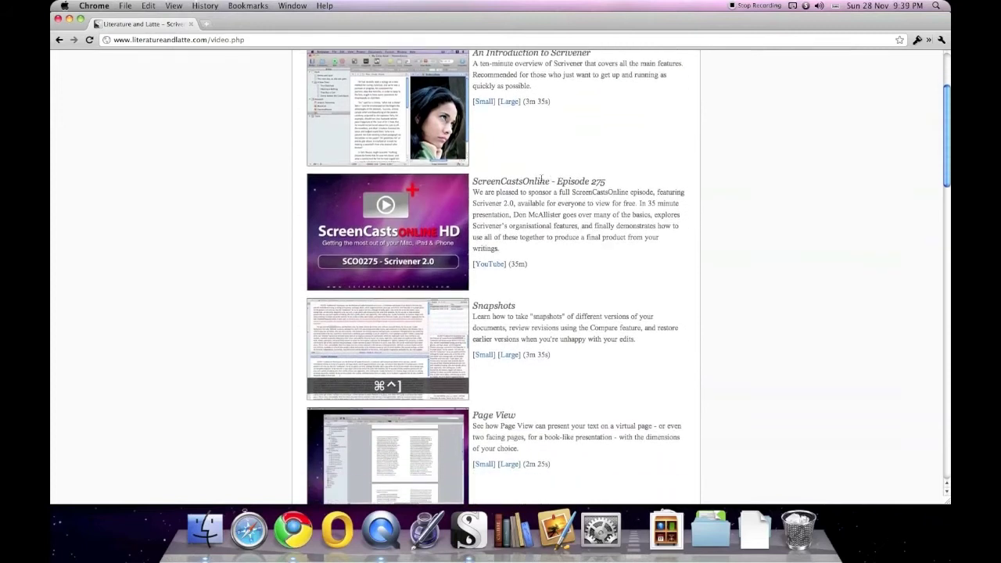
{"action": "scroll", "coordinate": [587, 228], "scroll_direction": "down", "scroll_amount": 3}
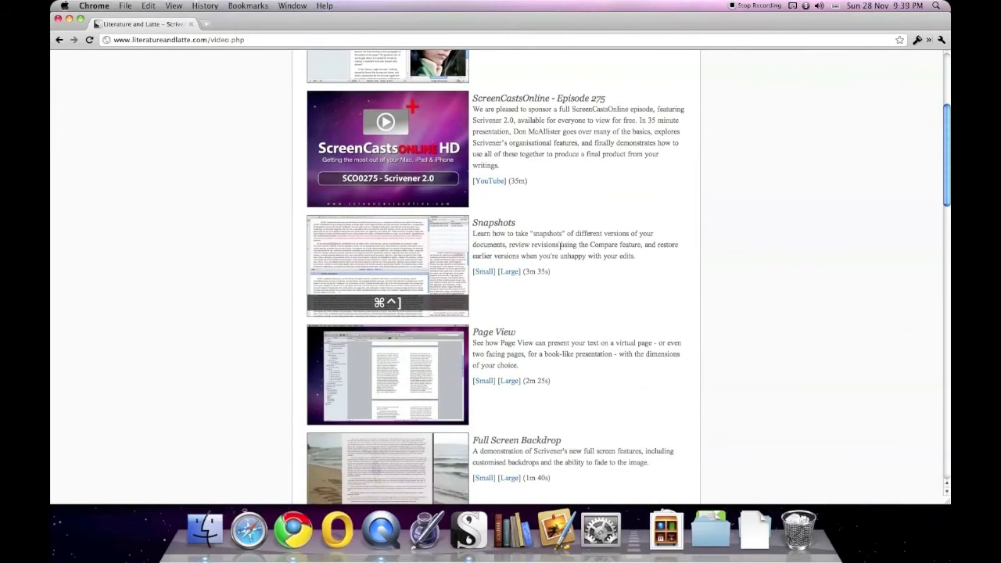
{"action": "scroll", "coordinate": [575, 243], "scroll_direction": "down", "scroll_amount": 10}
{"action": "scroll", "coordinate": [540, 136], "scroll_direction": "down", "scroll_amount": 20}
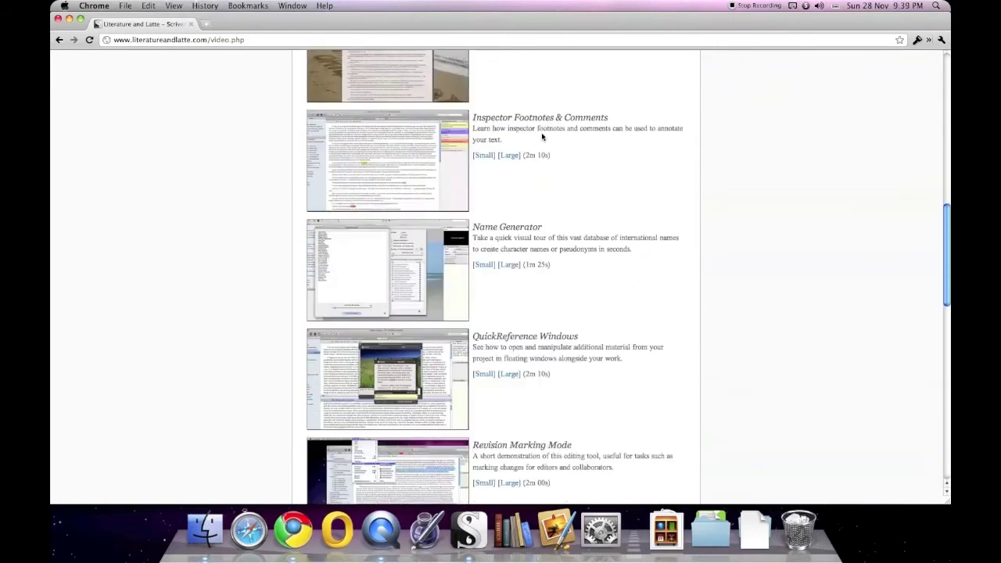
{"action": "scroll", "coordinate": [542, 138], "scroll_direction": "up", "scroll_amount": 4}
{"action": "key", "text": "Home"}
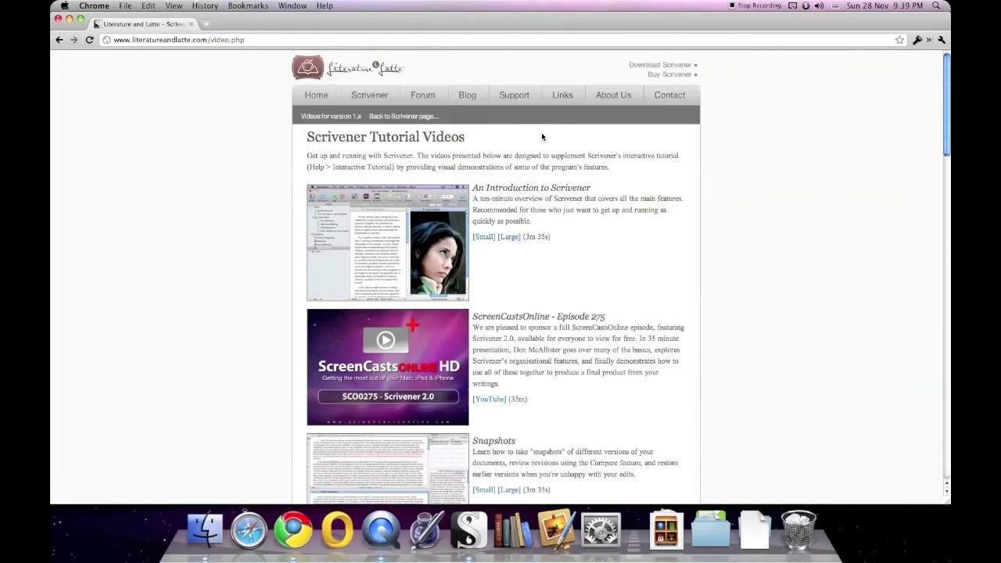
{"action": "scroll", "coordinate": [508, 133], "scroll_direction": "down", "scroll_amount": 3}
{"action": "scroll", "coordinate": [282, 63], "scroll_direction": "up", "scroll_amount": 3}
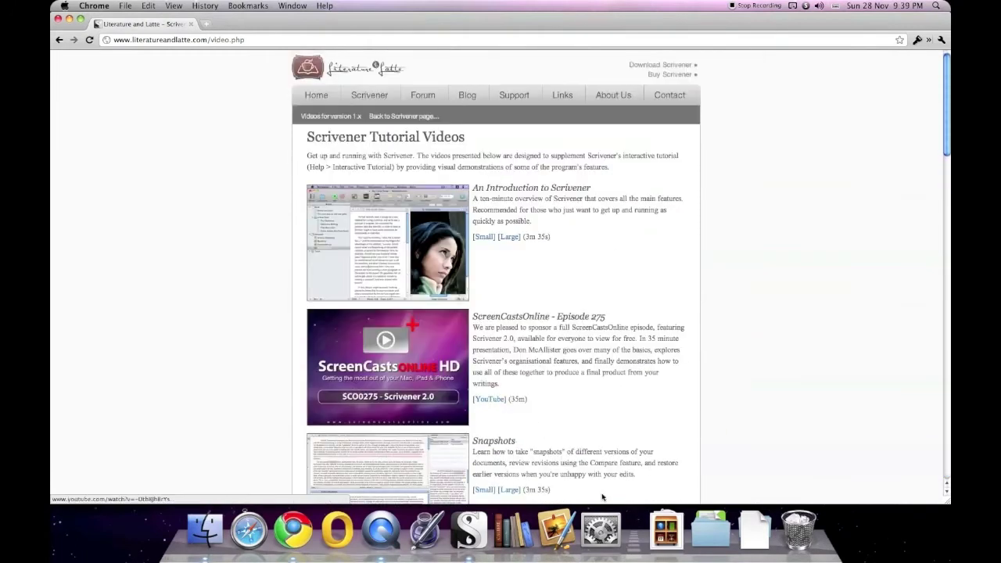
{"action": "left_click", "coordinate": [469, 530]}
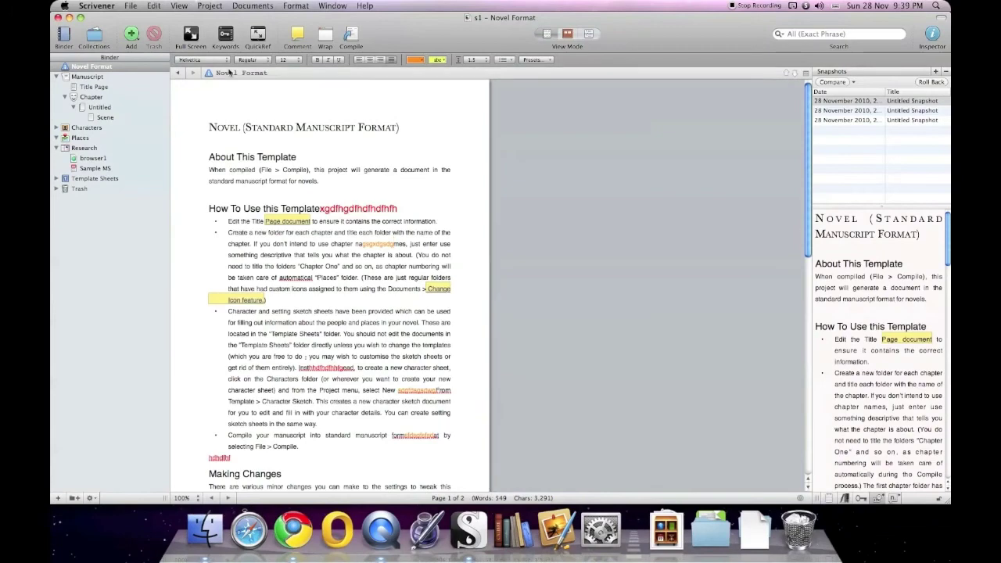
Step: Enter full-screen composition with the paper widened nearly to full width and kept centred
{"action": "left_click", "coordinate": [190, 33]}
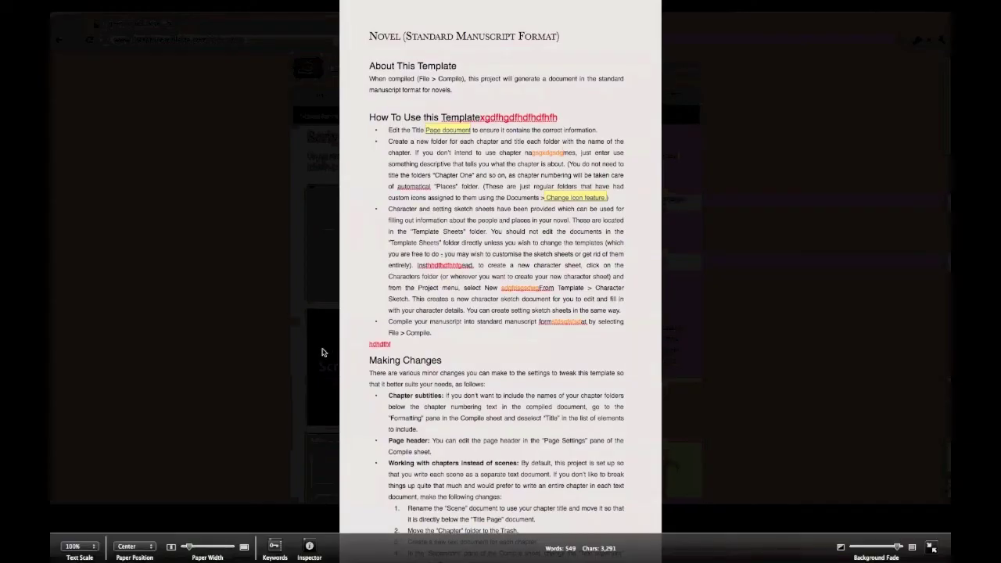
{"action": "left_click_drag", "start_coordinate": [188, 547], "coordinate": [231, 549]}
{"action": "left_click", "coordinate": [310, 547]}
{"action": "left_click", "coordinate": [311, 547]}
{"action": "left_click", "coordinate": [145, 551]}
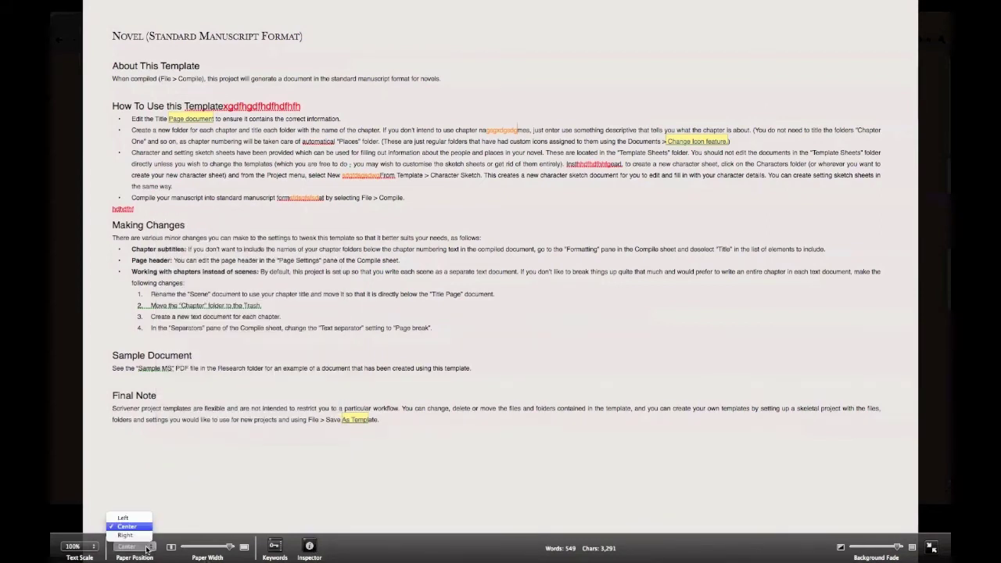
{"action": "left_click", "coordinate": [141, 549]}
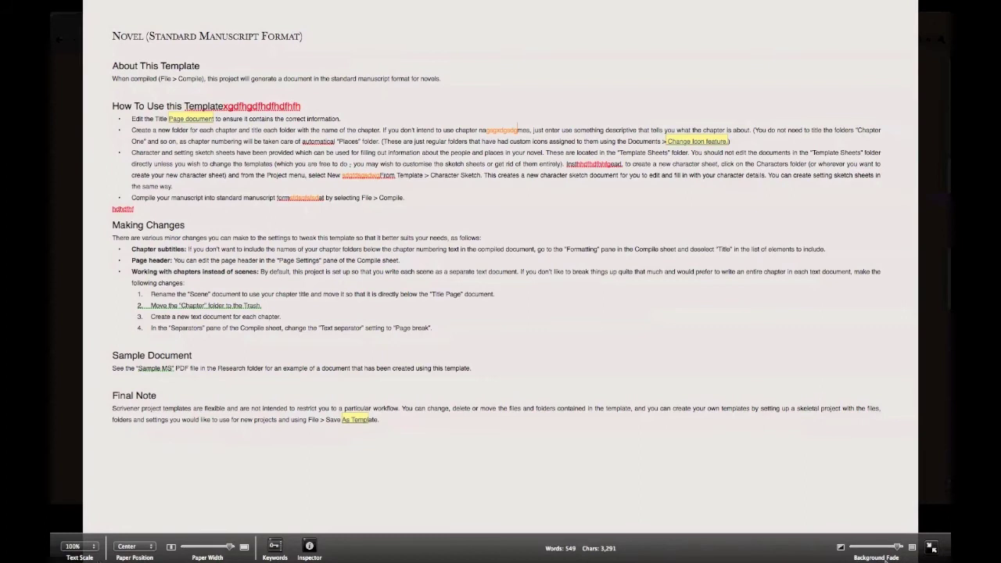
Step: Adjust the Background Fade and shorten the paper height
{"action": "mouse_move", "coordinate": [900, 550]}
{"action": "left_mouse_down"}
{"action": "mouse_move", "coordinate": [870, 550]}
{"action": "mouse_move", "coordinate": [898, 550]}
{"action": "mouse_move", "coordinate": [885, 550]}
{"action": "left_mouse_up"}
{"action": "left_click", "coordinate": [911, 549]}
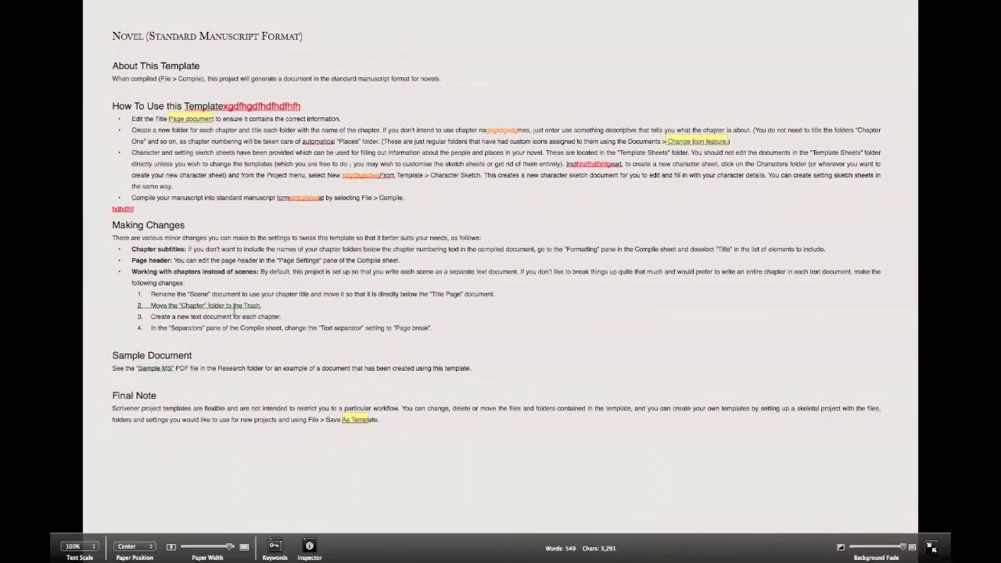
{"action": "mouse_move", "coordinate": [235, 532]}
{"action": "key", "text": "alt"}
{"action": "mouse_move", "coordinate": [232, 547]}
{"action": "left_mouse_down"}
{"action": "mouse_move", "coordinate": [192, 549]}
{"action": "mouse_move", "coordinate": [251, 552]}
{"action": "left_mouse_up"}
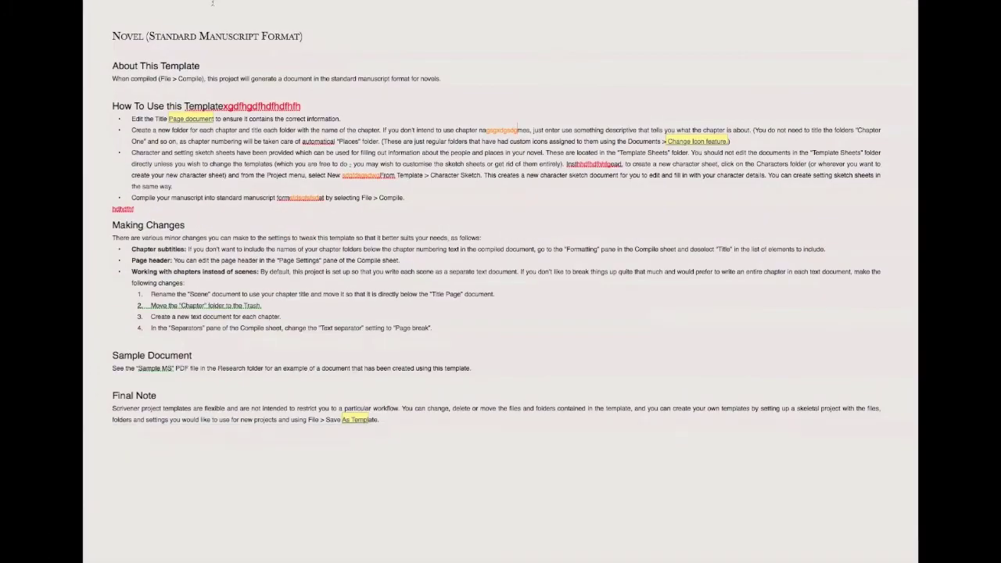
{"action": "left_click", "coordinate": [180, 6]}
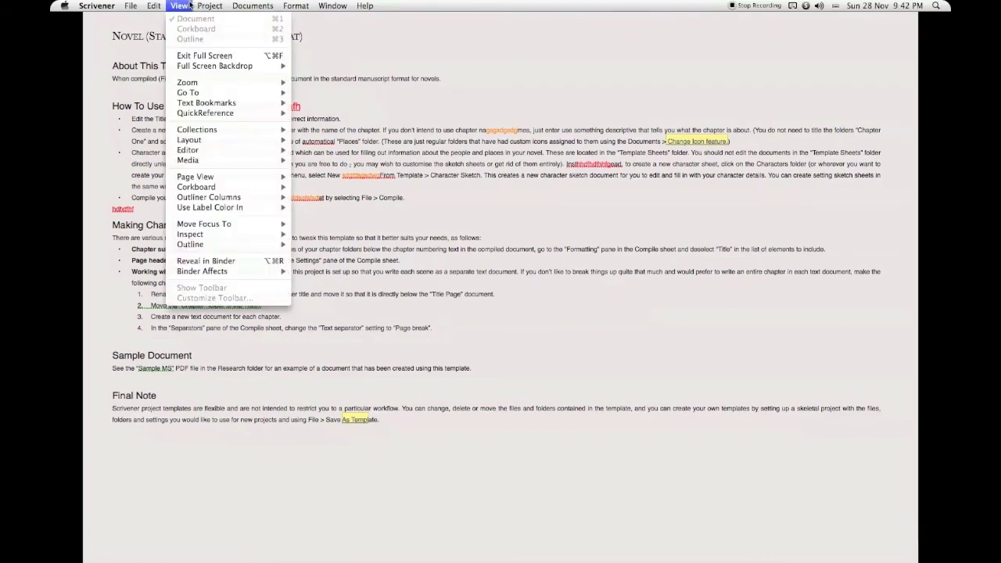
Step: Choose a photo as the Full Screen Backdrop, then narrow and re-widen the paper
{"action": "mouse_move", "coordinate": [222, 68]}
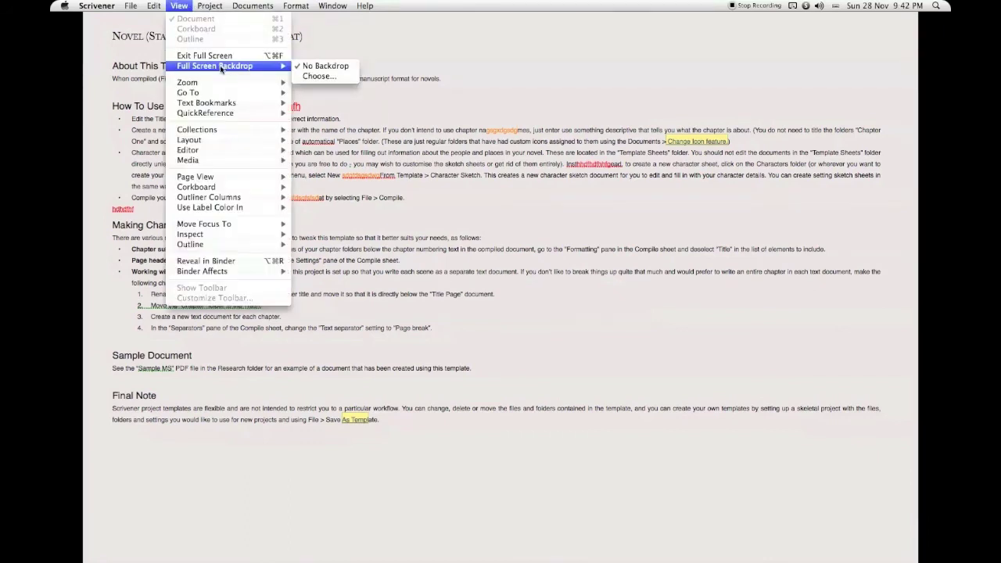
{"action": "left_click", "coordinate": [314, 76]}
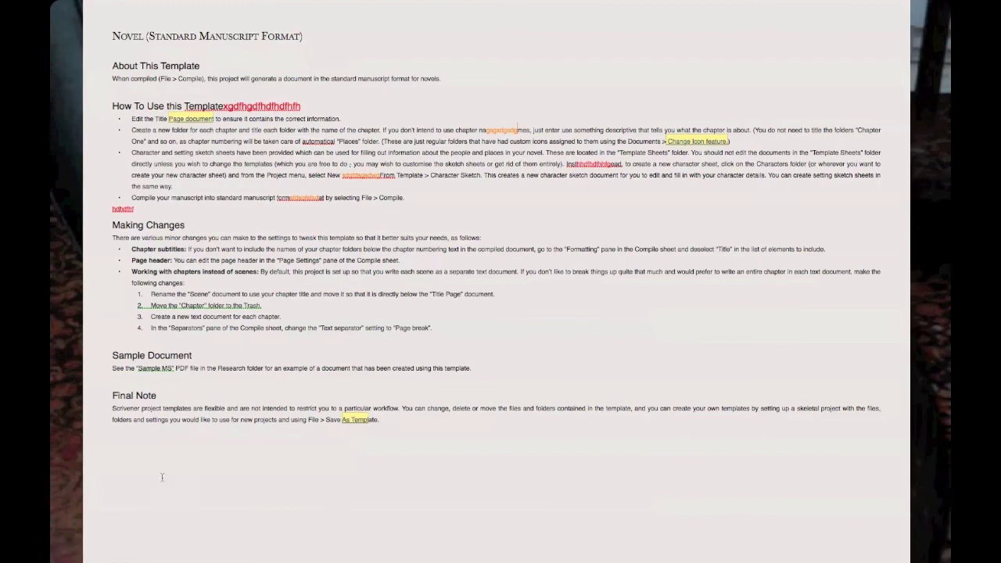
{"action": "mouse_move", "coordinate": [931, 548]}
{"action": "left_click_drag", "start_coordinate": [225, 550], "coordinate": [167, 549]}
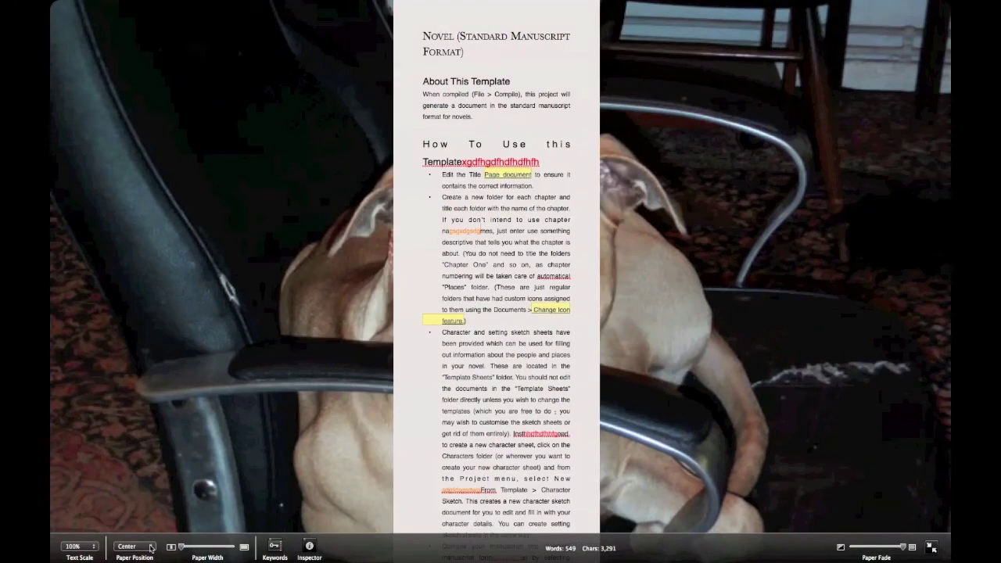
{"action": "left_click_drag", "start_coordinate": [186, 550], "coordinate": [238, 550]}
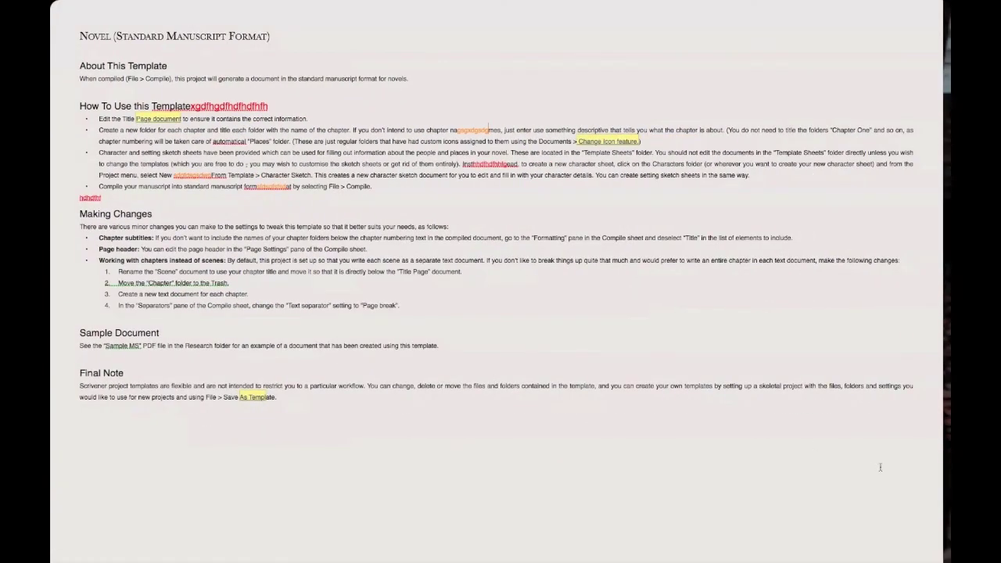
Step: Exit full-screen composition using the control bar's bottom-right exit button
{"action": "left_click", "coordinate": [932, 550]}
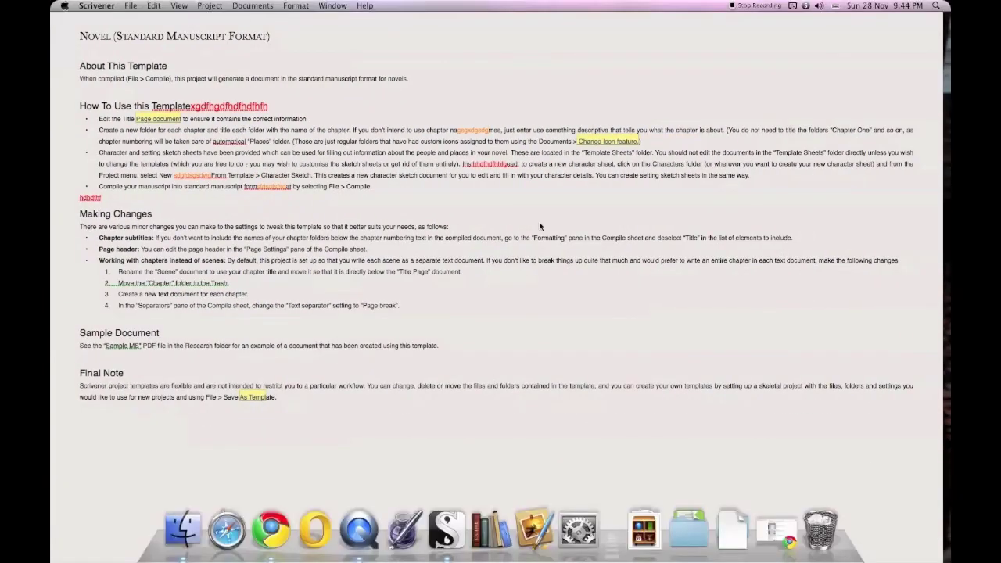